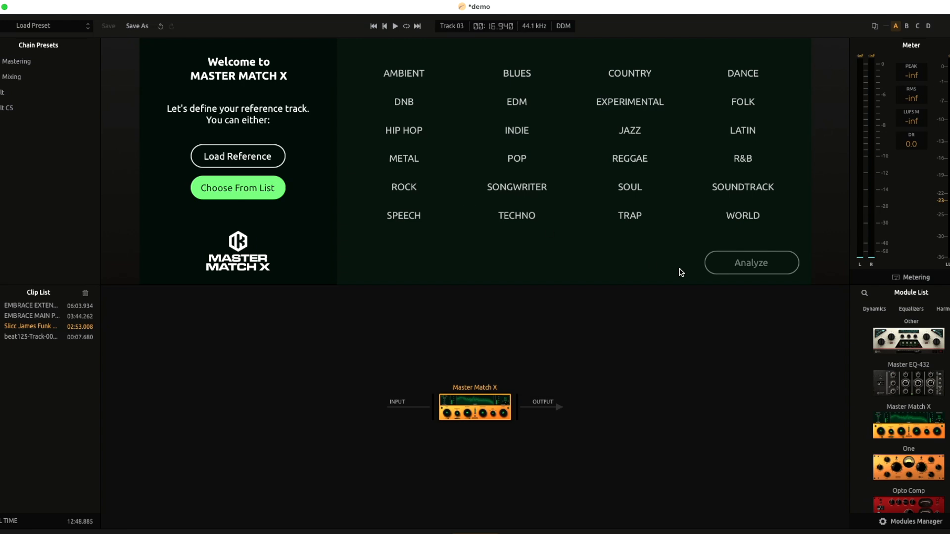
# Review the meter's target and reference options, and preview the levels of the unprocessed track
pyautogui.moveTo(467, 405)
pyautogui.click(947, 46)
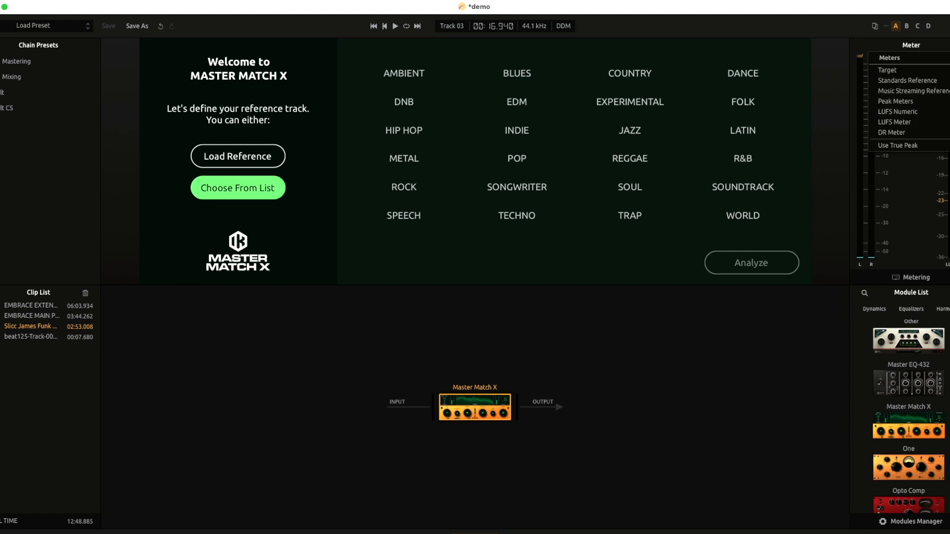
pyautogui.moveTo(902, 71)
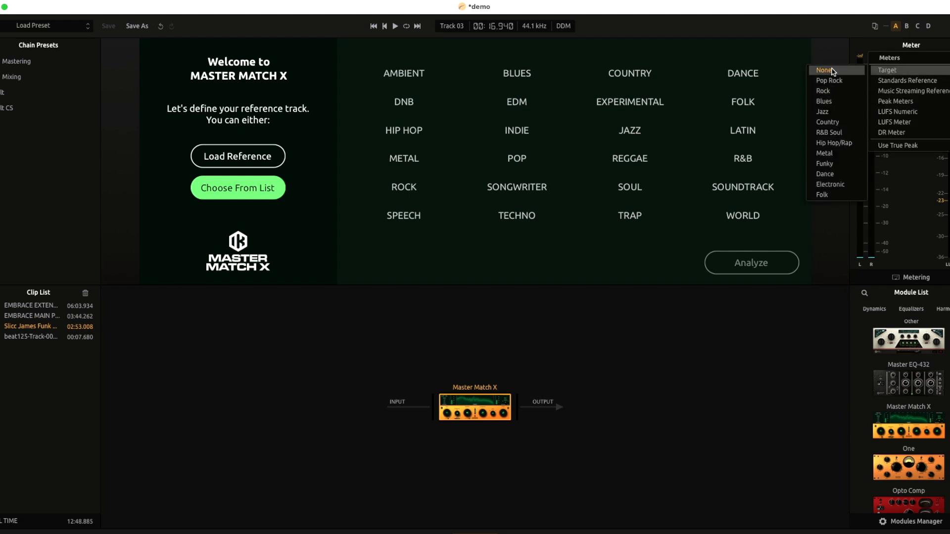
pyautogui.moveTo(903, 94)
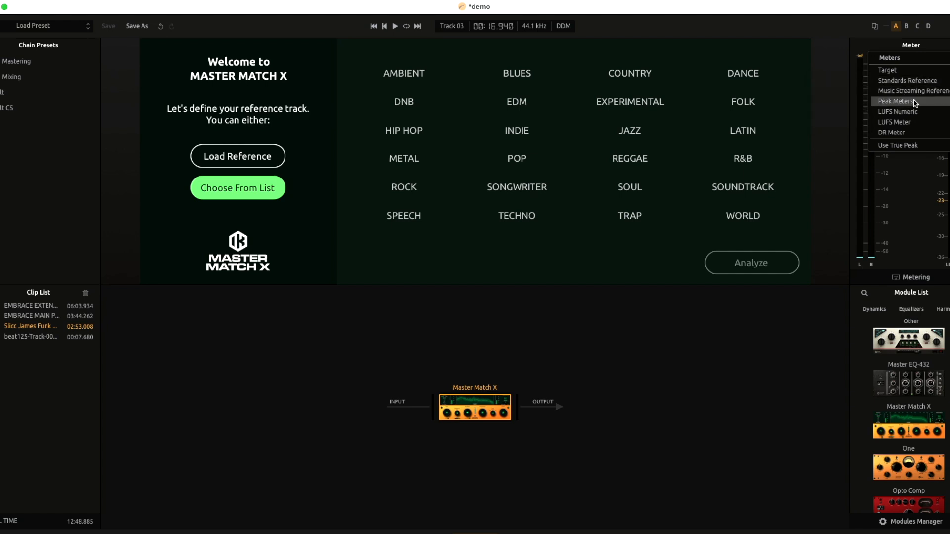
pyautogui.click(840, 81)
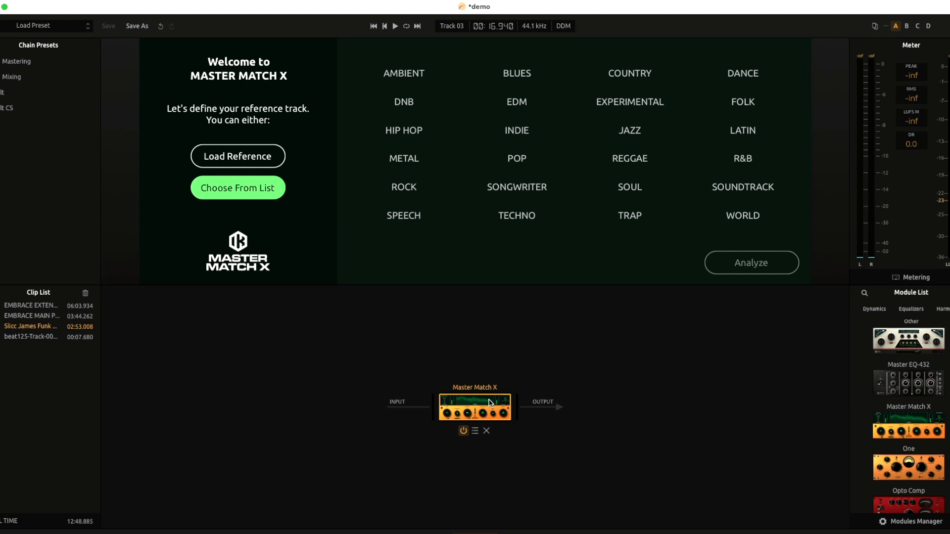
pyautogui.press('space')
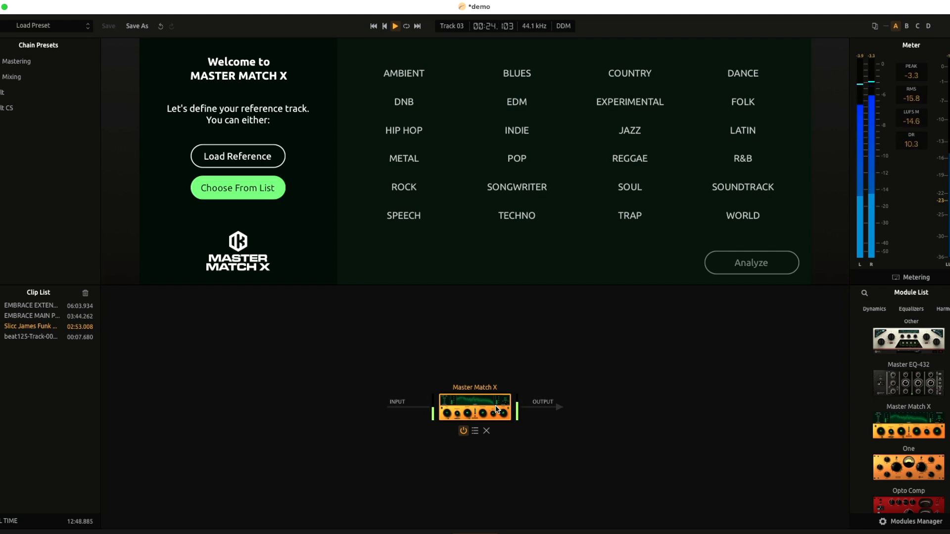
pyautogui.press('space')
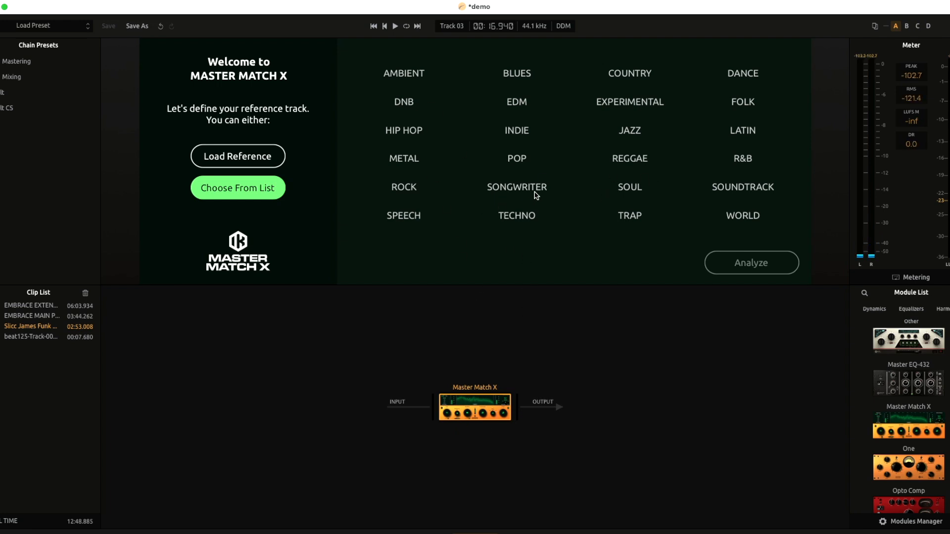
# Choose the Hip Hop reference, analyze a played section of the track to match it, and check the user target list
pyautogui.click(408, 131)
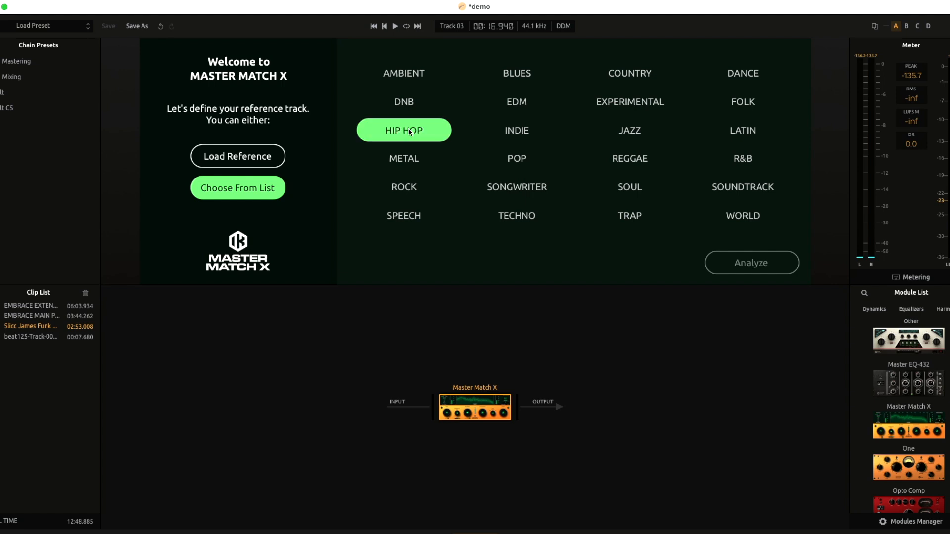
pyautogui.click(737, 262)
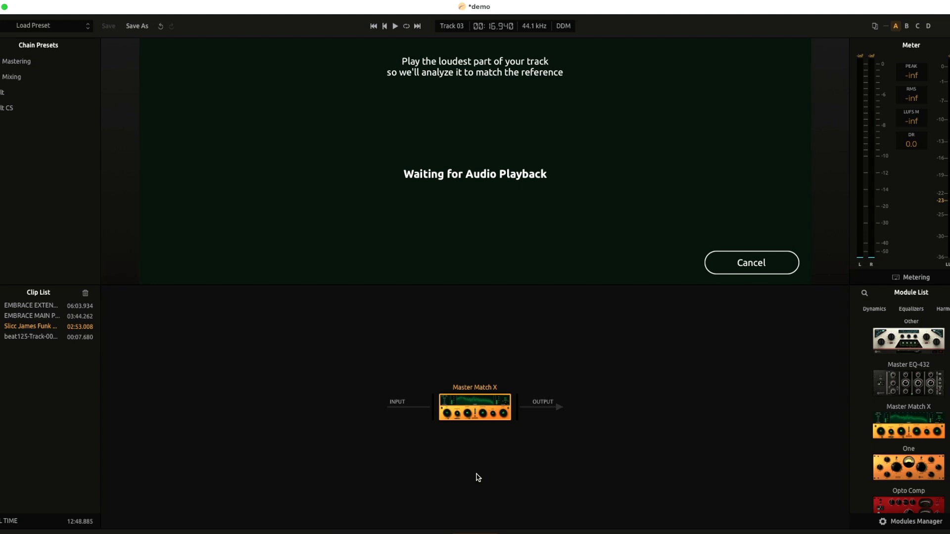
pyautogui.click(432, 533)
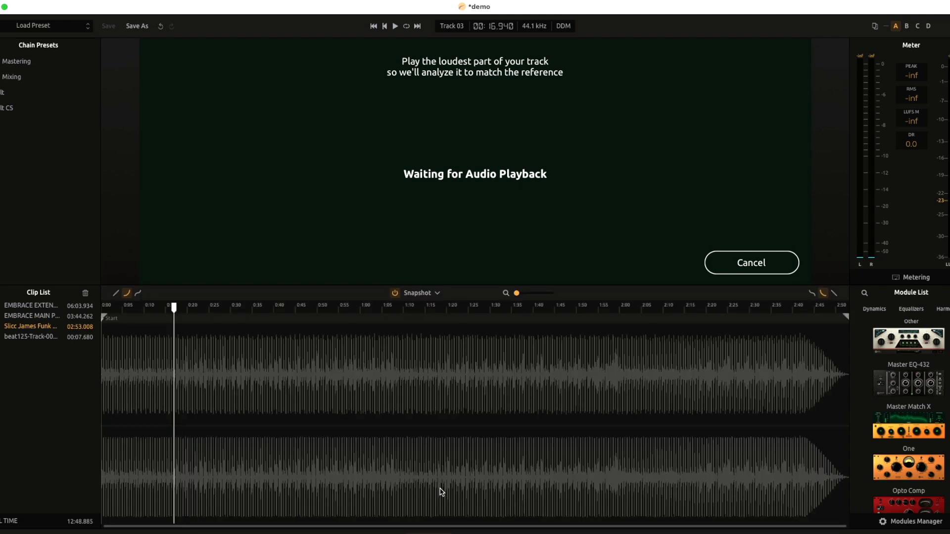
pyautogui.press('space')
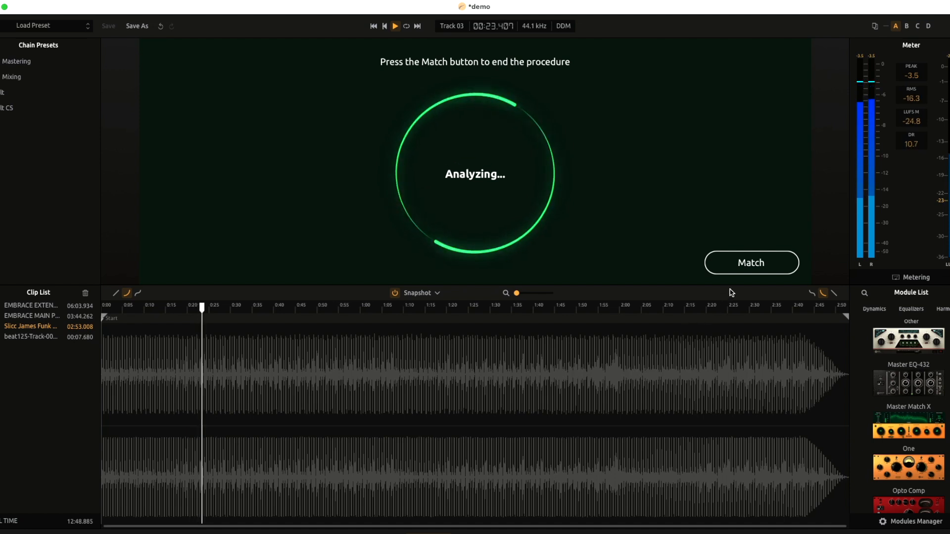
pyautogui.click(752, 265)
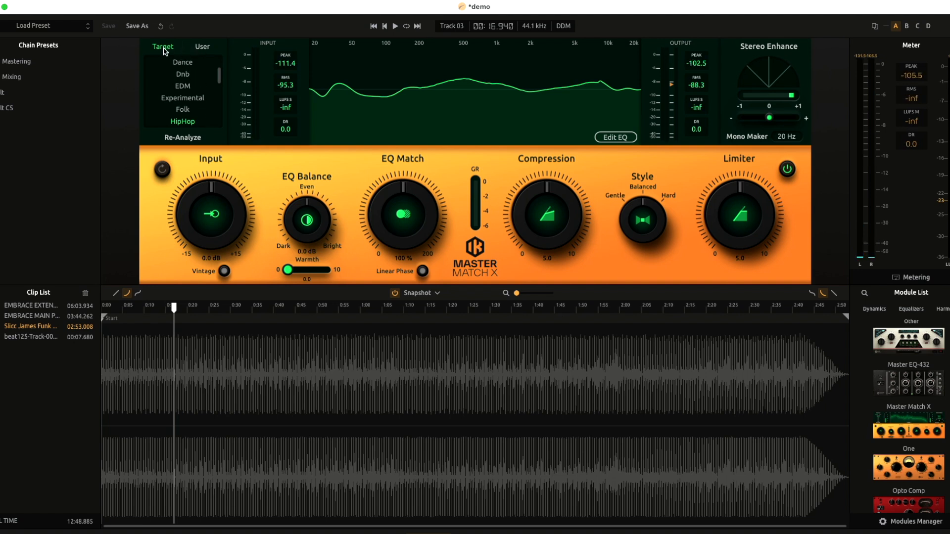
pyautogui.click(195, 47)
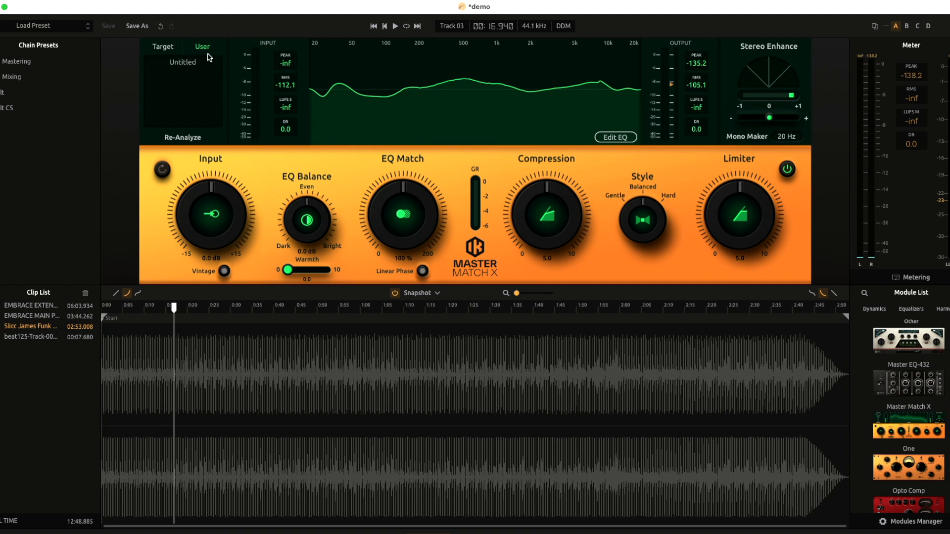
pyautogui.click(164, 47)
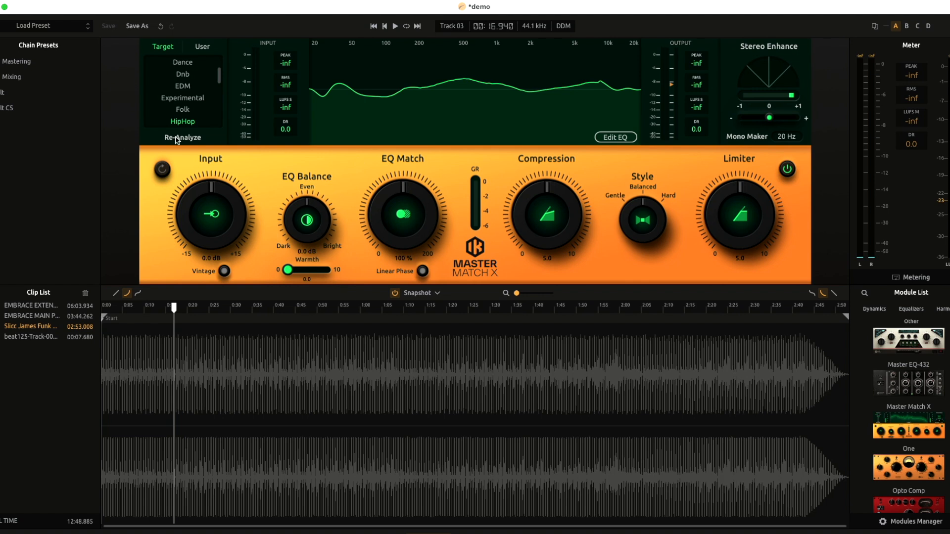
# Try out the Input, EQ Balance, EQ Match, Warmth and Limiter controls and return them to their defaults
pyautogui.moveTo(188, 209)
pyautogui.mouseDown()
pyautogui.moveTo(190, 195)
pyautogui.moveTo(184, 209)
pyautogui.mouseUp()
pyautogui.moveTo(288, 206); pyautogui.dragTo(285, 279)
pyautogui.moveTo(289, 239); pyautogui.dragTo(291, 222)
pyautogui.moveTo(373, 213)
pyautogui.mouseDown()
pyautogui.moveTo(401, 148)
pyautogui.moveTo(386, 184)
pyautogui.moveTo(372, 301)
pyautogui.moveTo(383, 214)
pyautogui.mouseUp()
pyautogui.moveTo(287, 272)
pyautogui.mouseDown()
pyautogui.moveTo(319, 273)
pyautogui.moveTo(275, 276)
pyautogui.mouseUp()
pyautogui.moveTo(287, 271); pyautogui.dragTo(259, 277)
pyautogui.moveTo(718, 238)
pyautogui.mouseDown()
pyautogui.moveTo(712, 199)
pyautogui.moveTo(706, 243)
pyautogui.mouseUp()
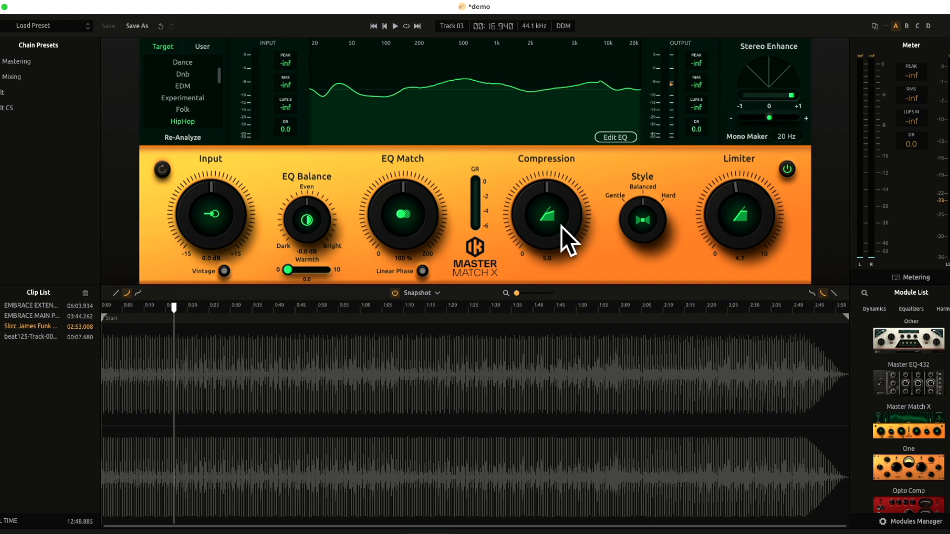
pyautogui.click(159, 170)
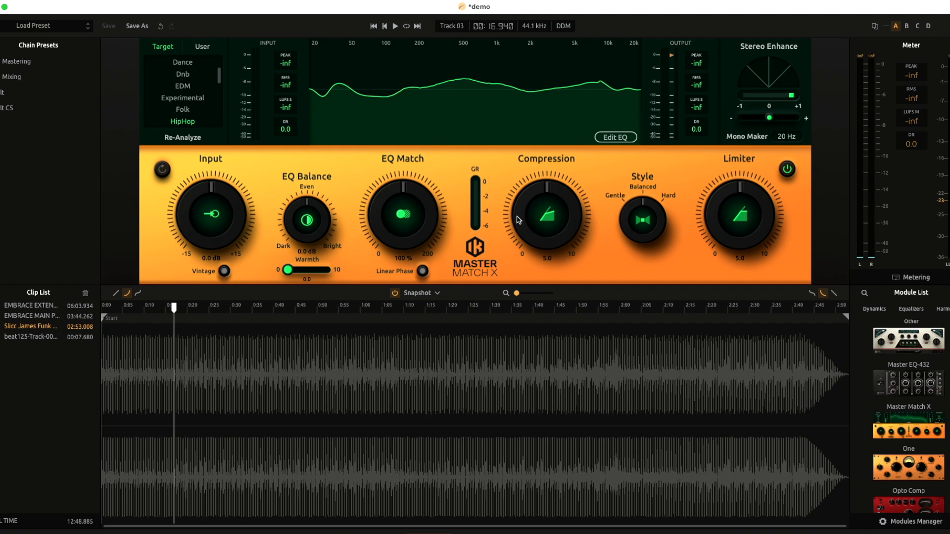
# Play back the matched track and add a filter to the match EQ at about 110 Hz and -0.8 dB
pyautogui.press('space')
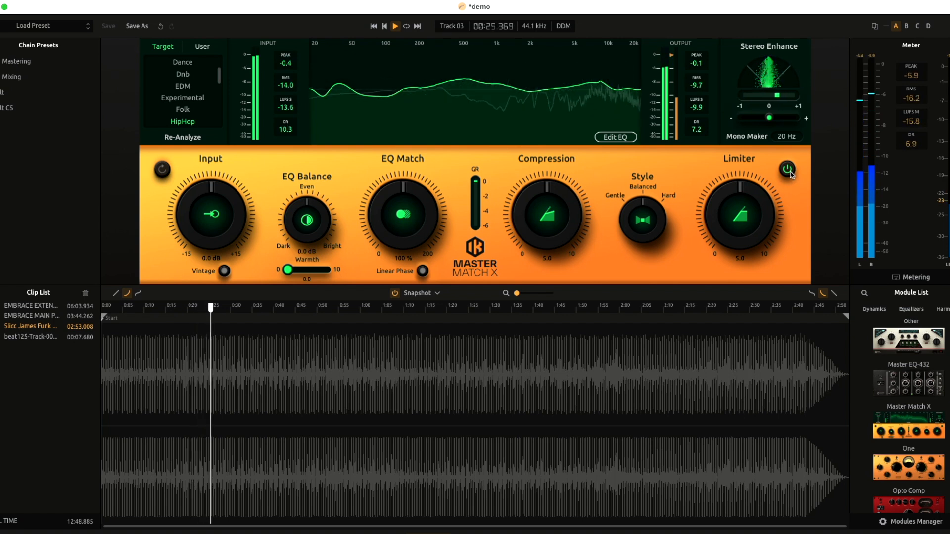
pyautogui.press('space')
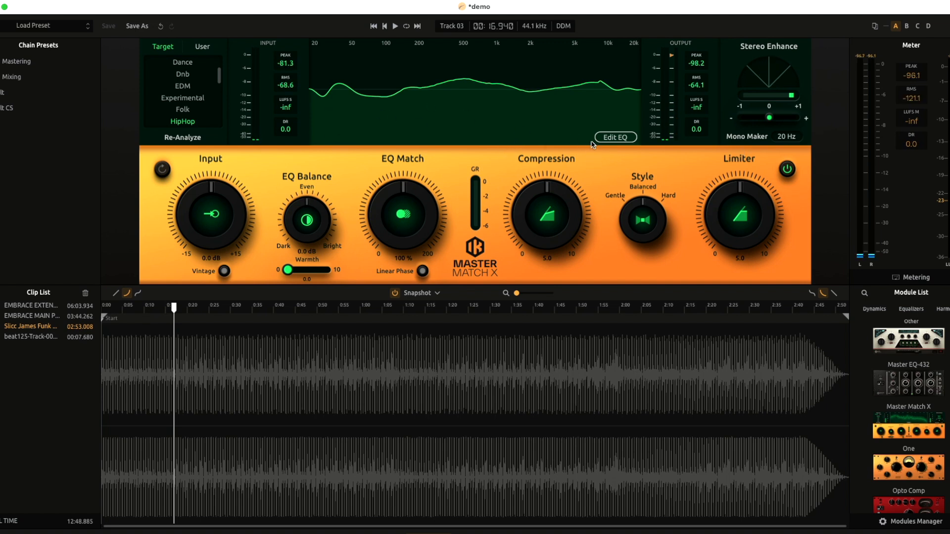
pyautogui.click(616, 138)
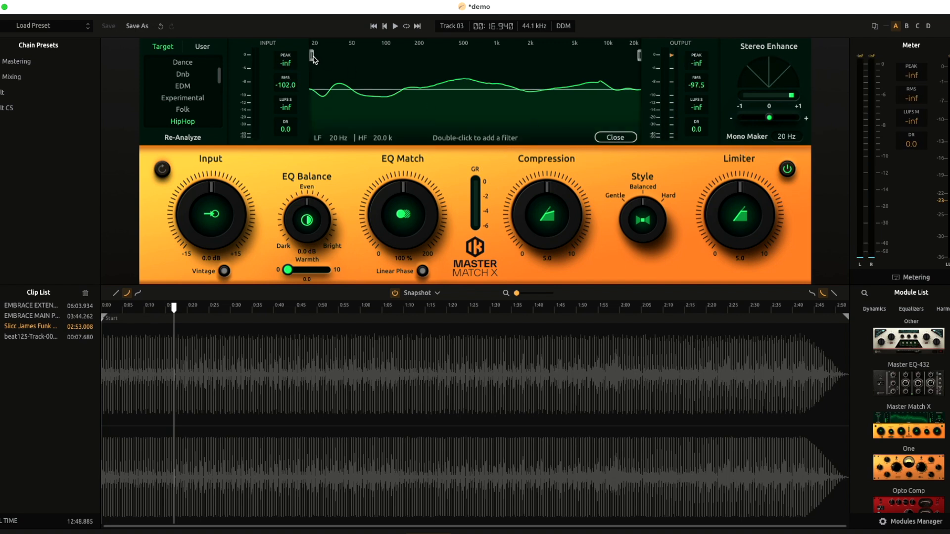
pyautogui.moveTo(313, 58); pyautogui.dragTo(301, 81)
pyautogui.moveTo(641, 58); pyautogui.dragTo(664, 65)
pyautogui.doubleClick(390, 95)
pyautogui.moveTo(390, 97); pyautogui.dragTo(391, 92)
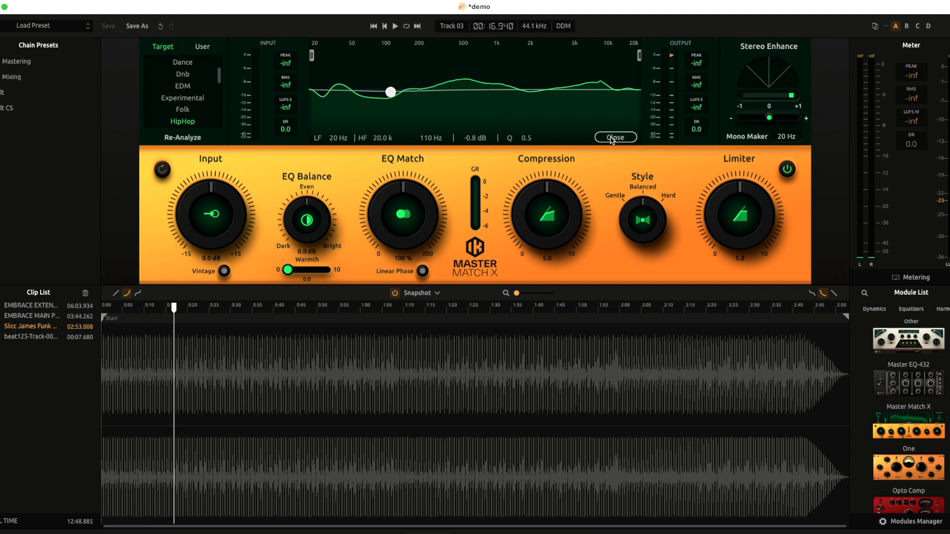
# During playback, move the EQ filter to about 78 Hz and 2.5 dB, and raise the low-frequency limit to 36 Hz
pyautogui.press('space')
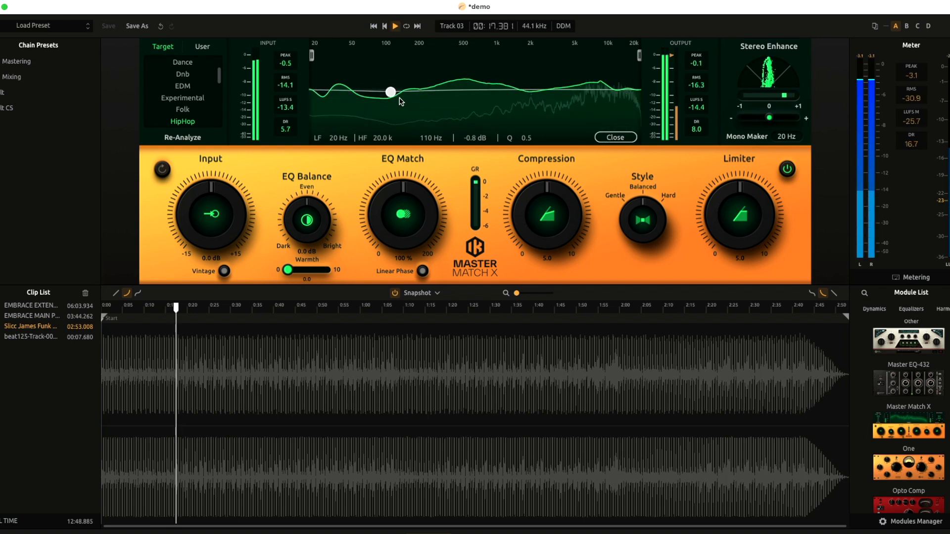
pyautogui.moveTo(391, 92); pyautogui.dragTo(375, 87)
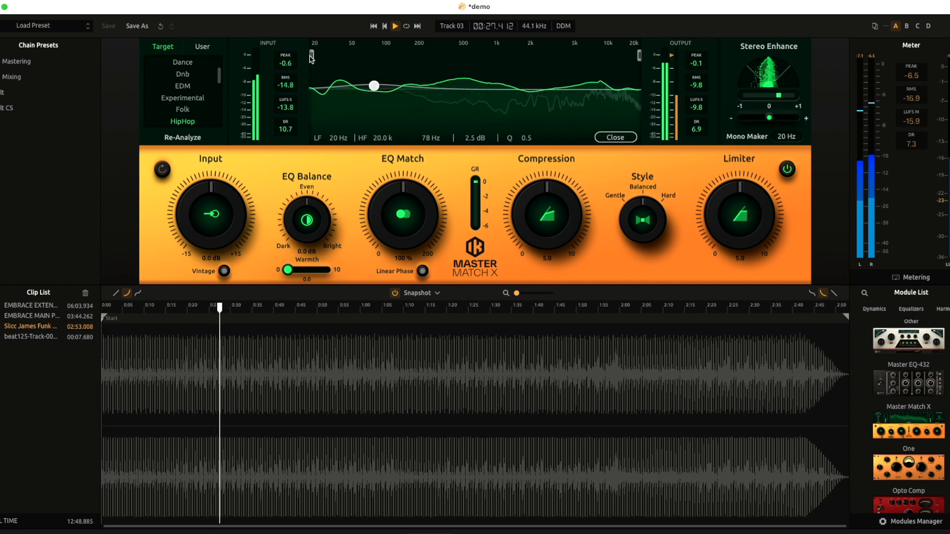
pyautogui.moveTo(311, 56); pyautogui.dragTo(339, 56)
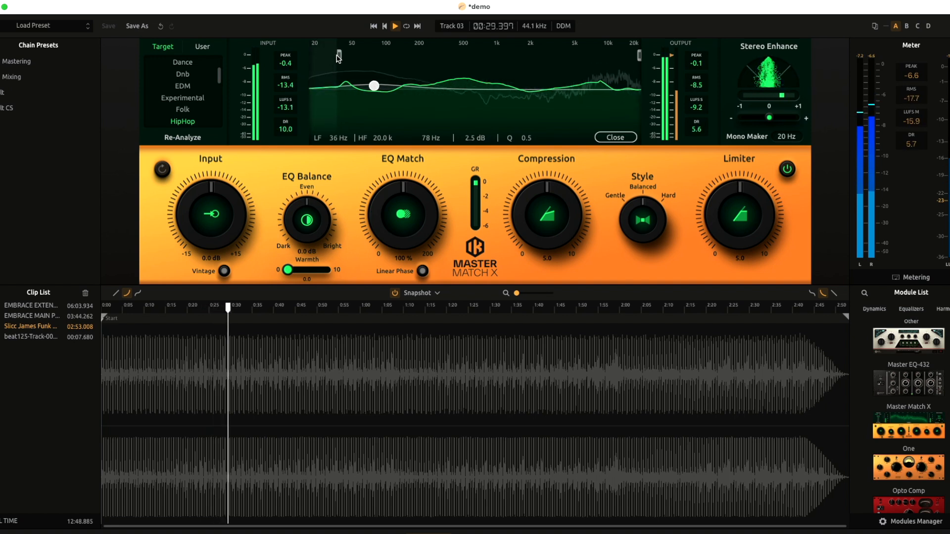
pyautogui.press('space')
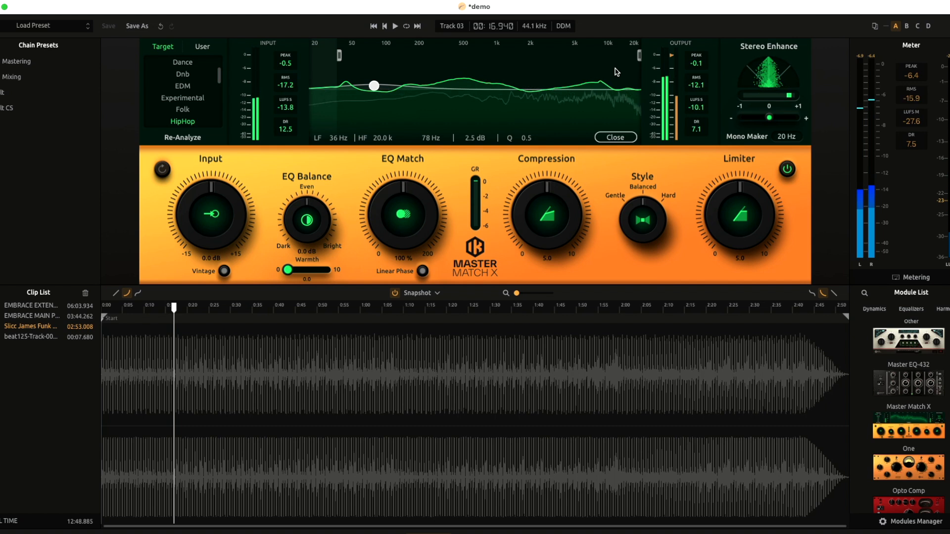
# While the track plays, enable Vintage with Warmth at 3.8 and return the EQ's low-frequency limit to 20 Hz
pyautogui.press('space')
pyautogui.click(224, 272)
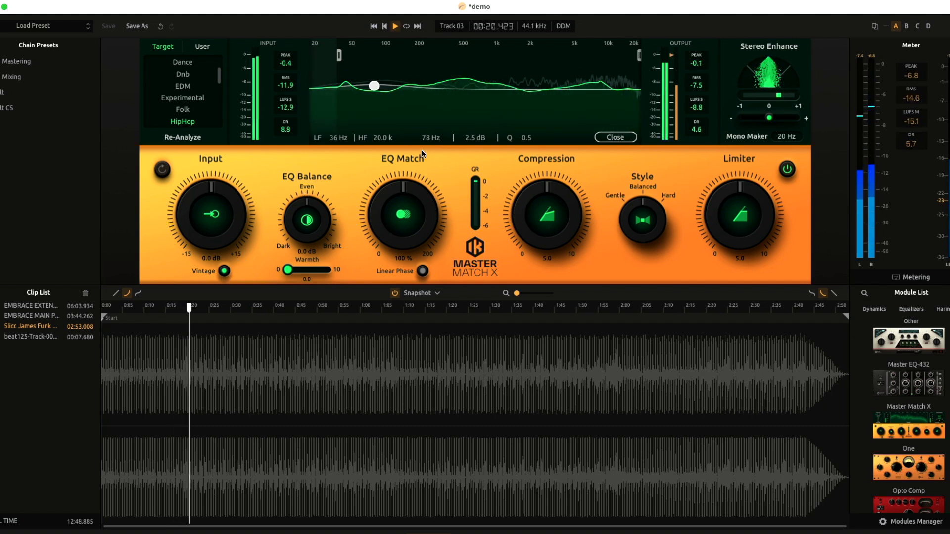
pyautogui.moveTo(339, 57); pyautogui.dragTo(313, 59)
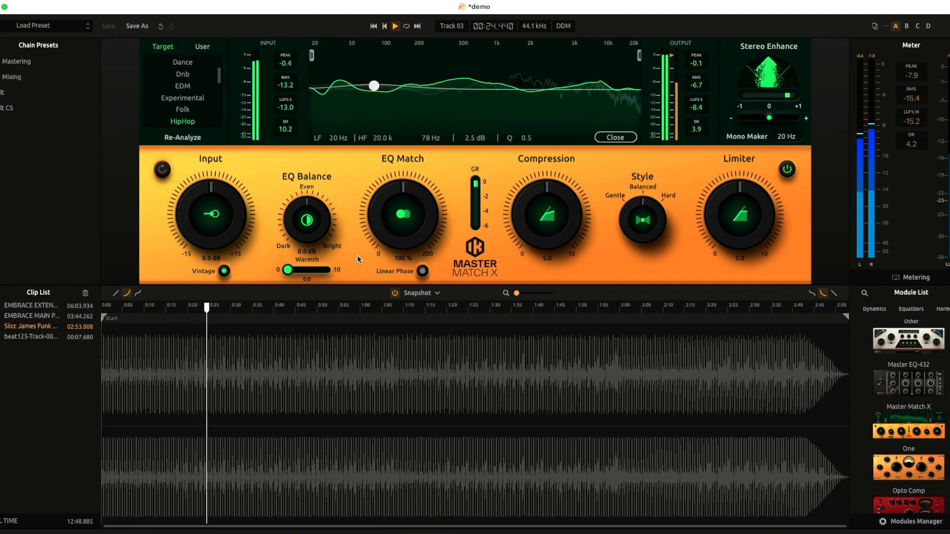
pyautogui.moveTo(288, 270); pyautogui.dragTo(306, 273)
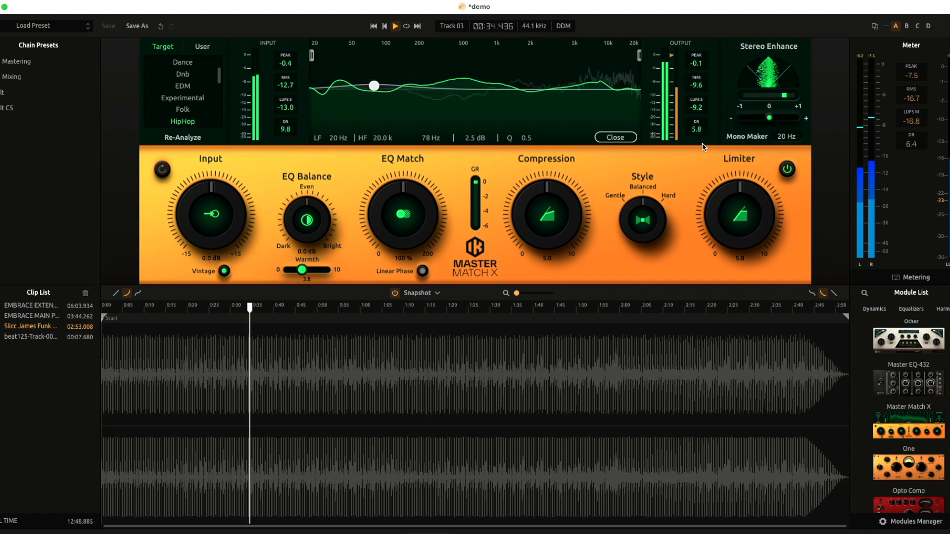
pyautogui.press('space')
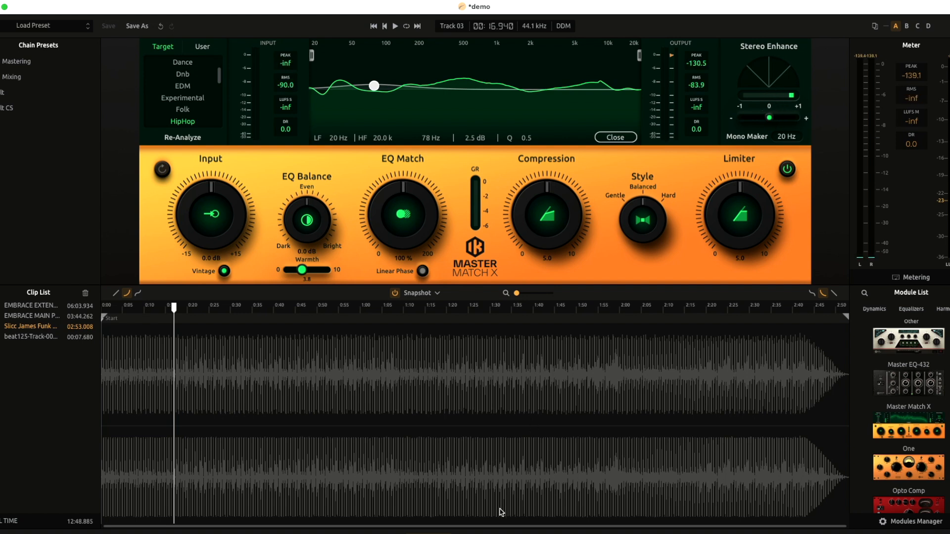
# With the module chain shown, set Compression to 4.9 during playback and compare the processed sound with the bypassed track
pyautogui.click(474, 533)
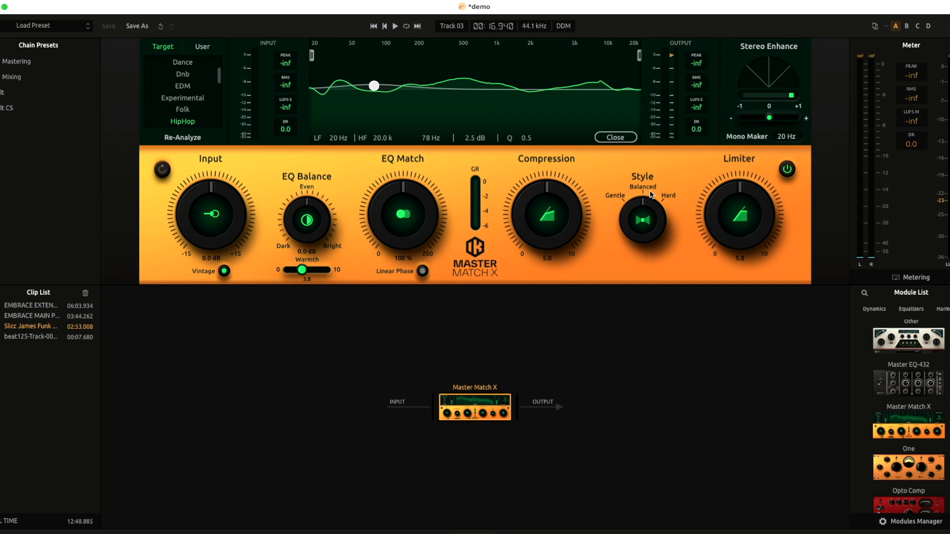
pyautogui.press('space')
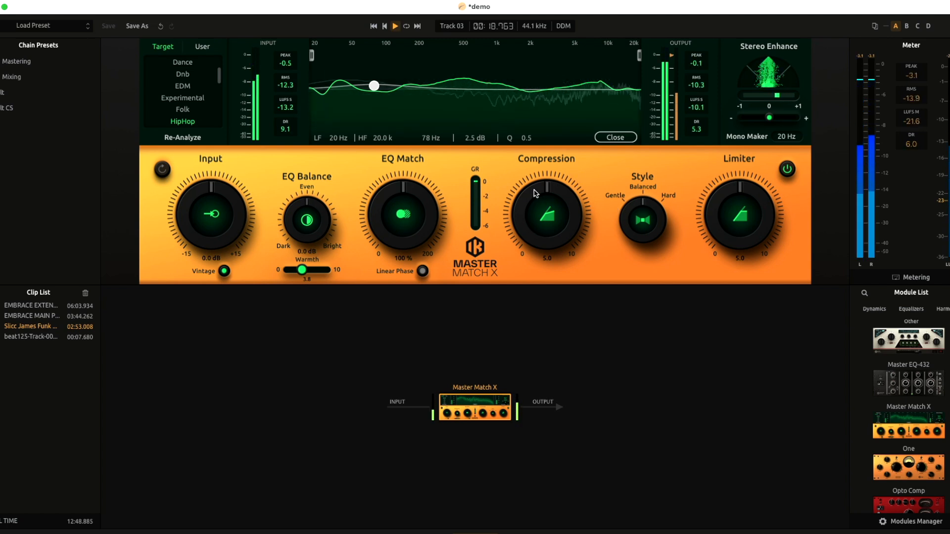
pyautogui.moveTo(534, 189); pyautogui.dragTo(528, 193)
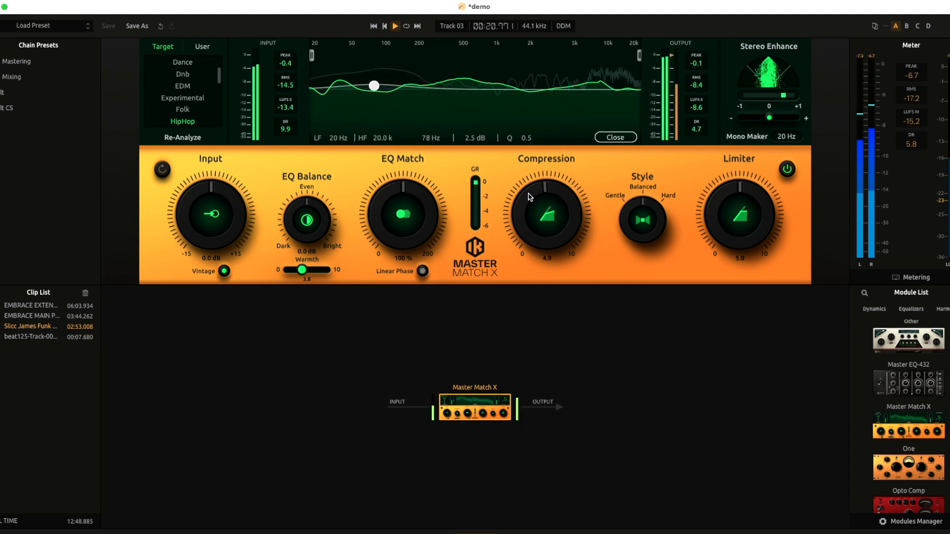
pyautogui.click(786, 169)
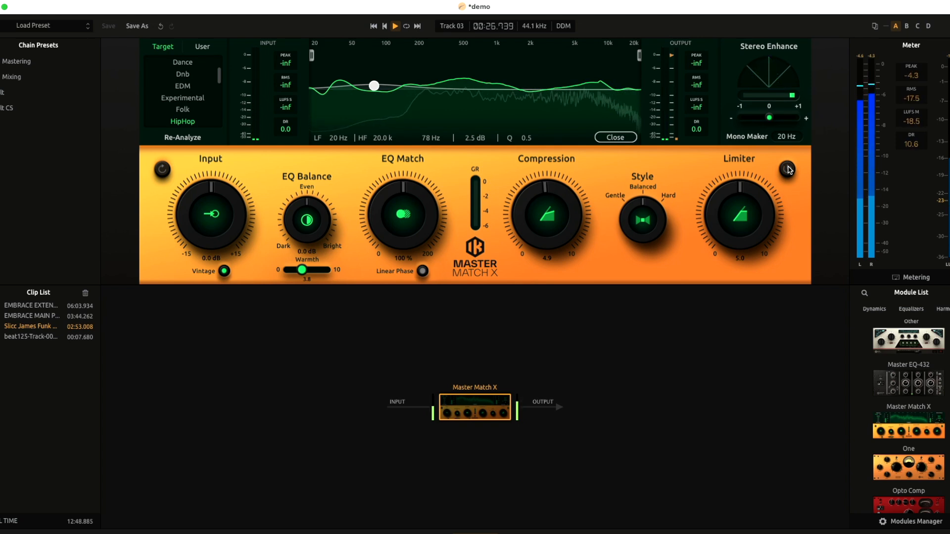
pyautogui.click(788, 169)
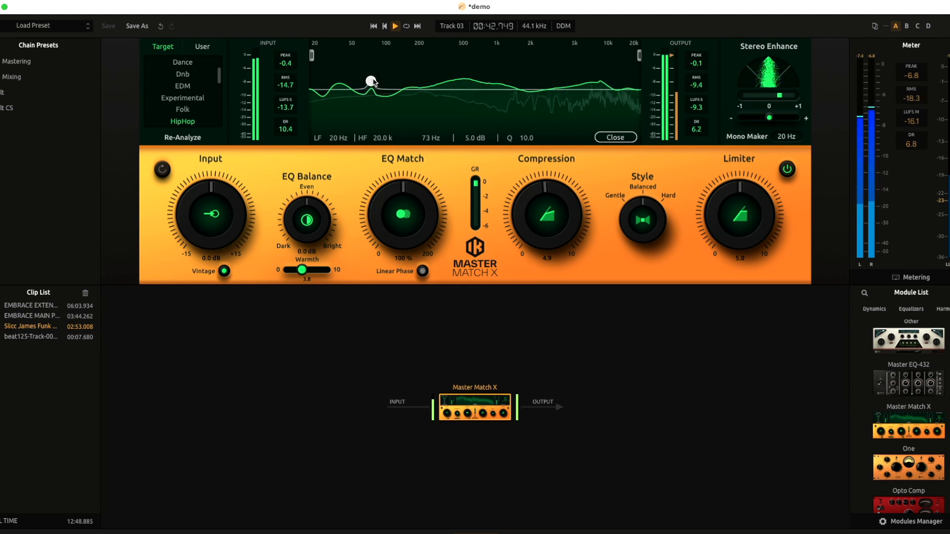
# Move the EQ filter to about 88 Hz and 5.8 dB, and reduce Warmth to 1.9
pyautogui.moveTo(377, 82); pyautogui.dragTo(383, 80)
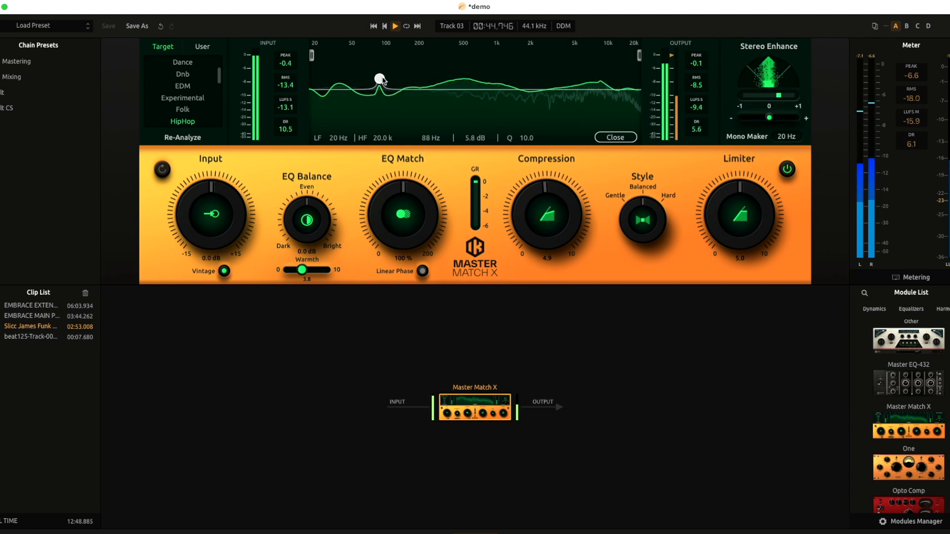
pyautogui.moveTo(303, 271); pyautogui.dragTo(296, 273)
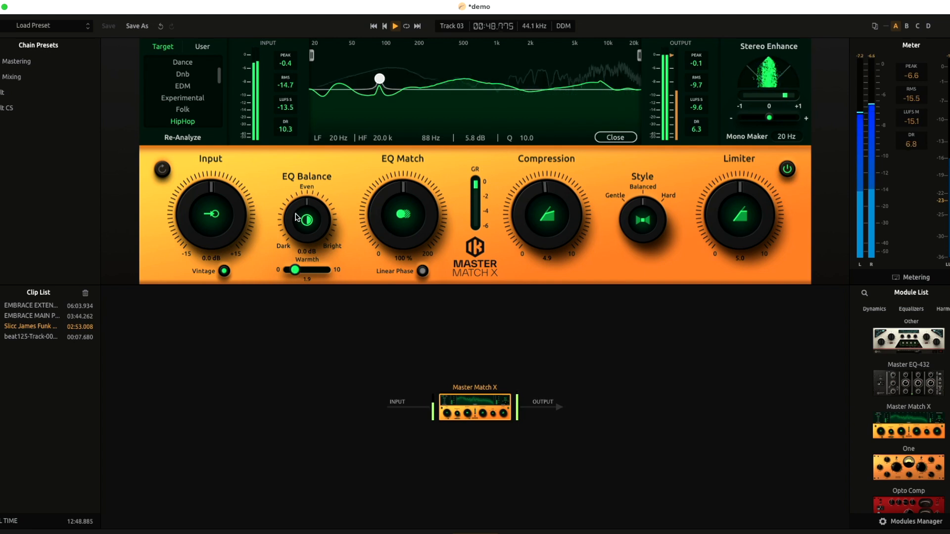